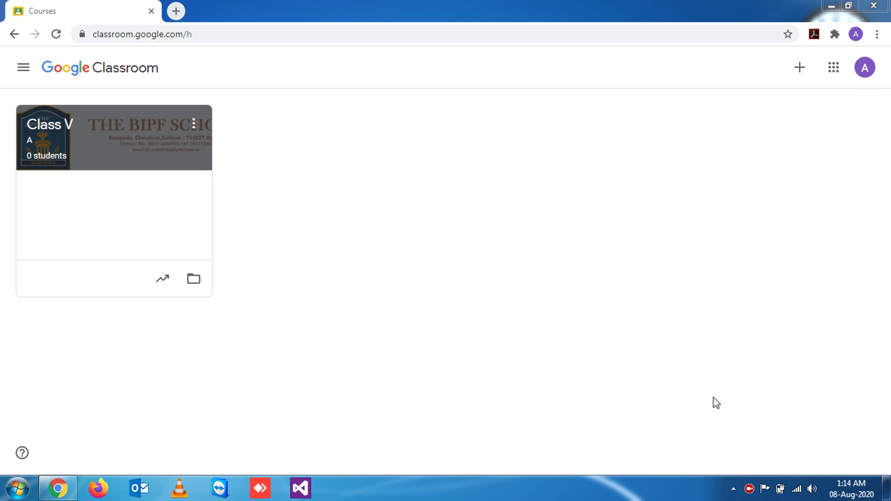
# Open Class V's Classwork list and check the Create menu options without picking one
pyautogui.click(142, 157)
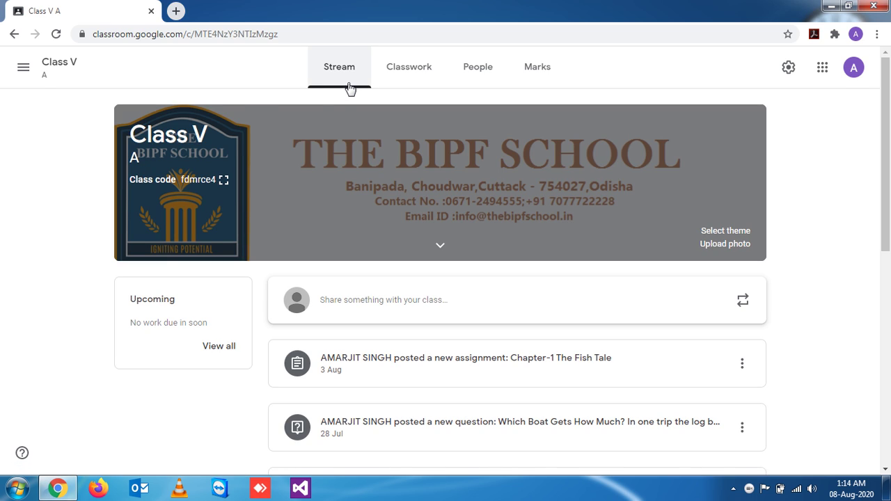
pyautogui.click(422, 71)
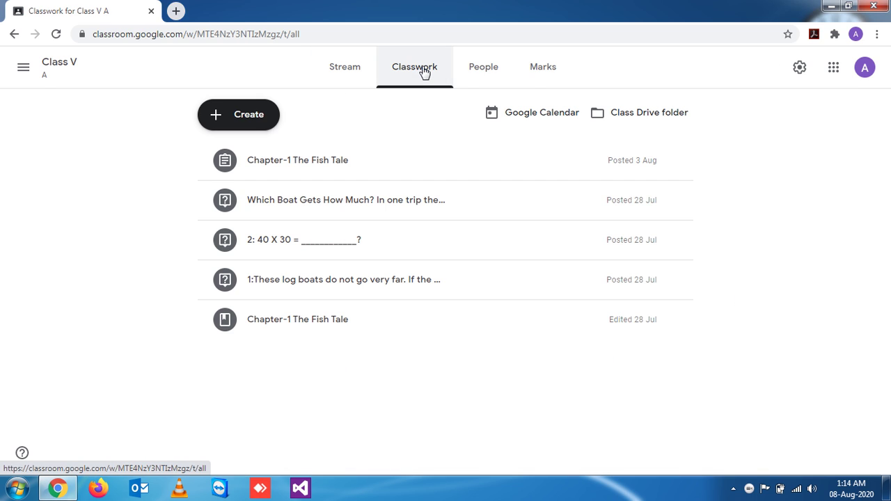
pyautogui.click(277, 115)
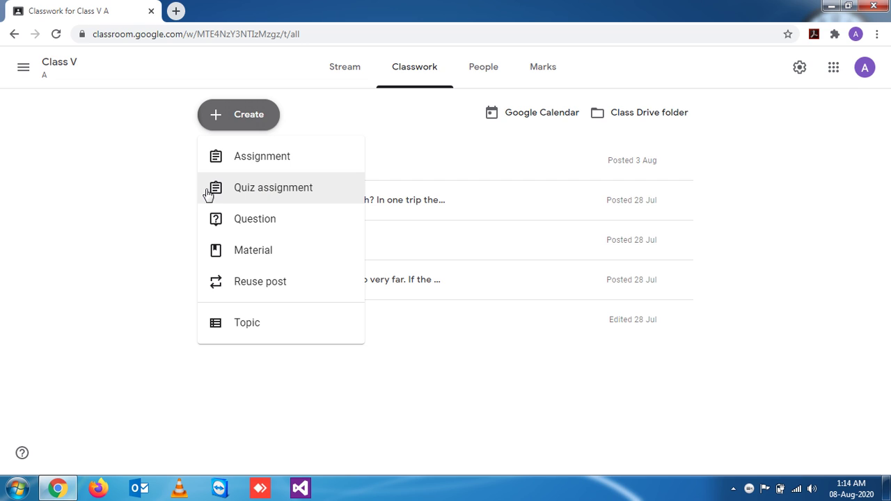
pyautogui.click(169, 188)
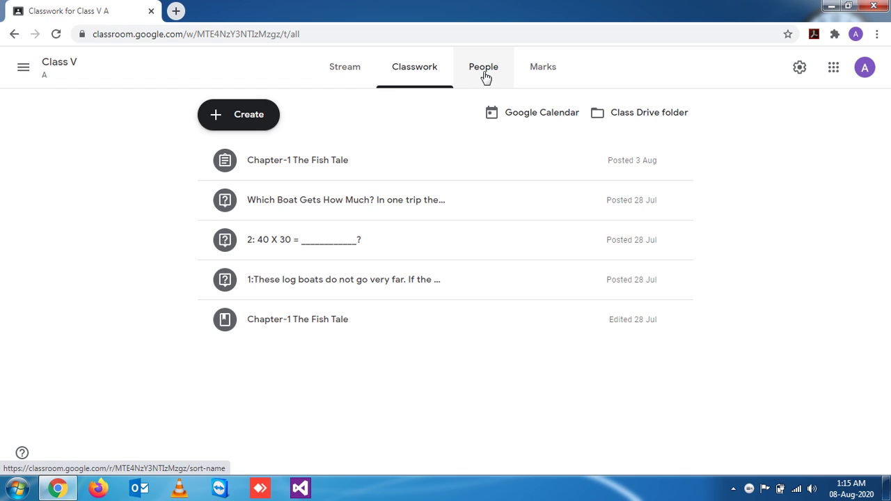
# Show Class V's People list, highlighting the Teachers heading and the teacher's name
pyautogui.click(485, 75)
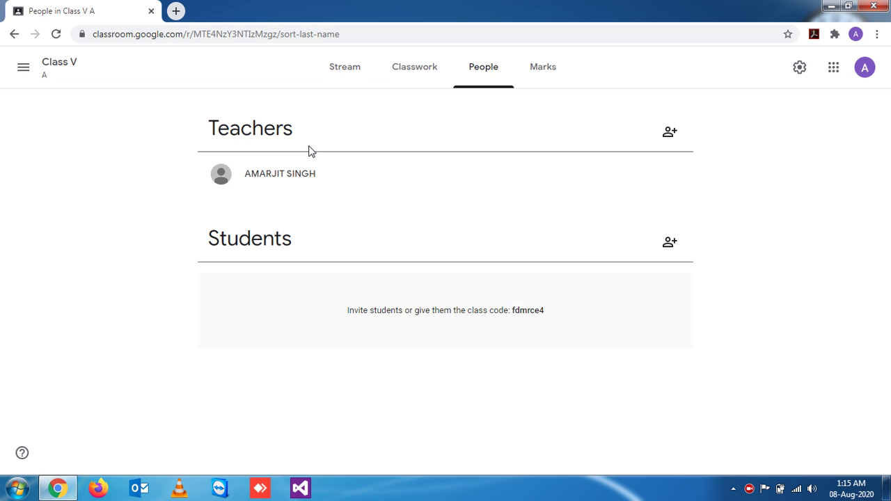
pyautogui.moveTo(291, 132); pyautogui.dragTo(208, 131)
pyautogui.click(381, 175)
pyautogui.moveTo(317, 177); pyautogui.dragTo(245, 179)
pyautogui.click(349, 187)
pyautogui.click(670, 244)
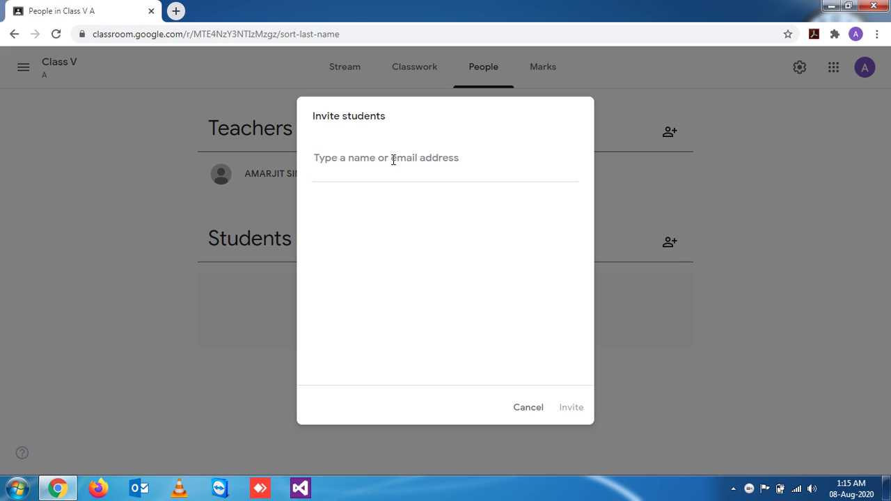
pyautogui.click(521, 408)
pyautogui.click(668, 243)
pyautogui.write('vi')
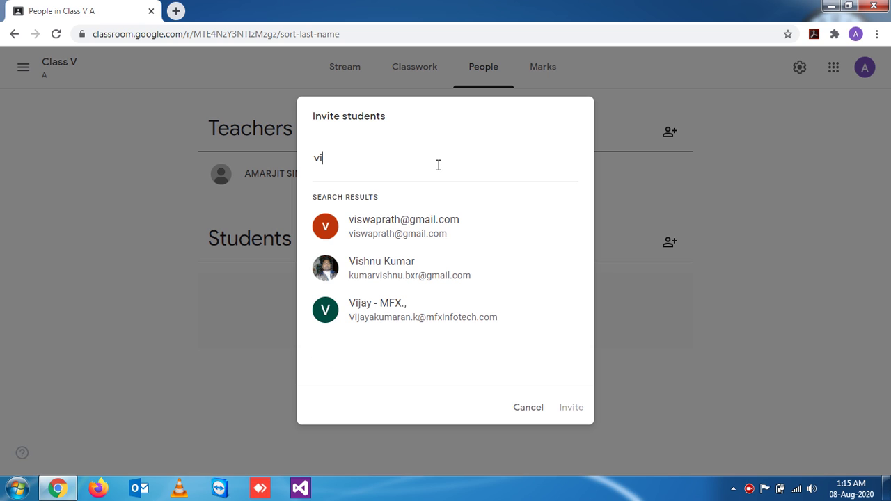
pyautogui.write('s')
pyautogui.click(400, 236)
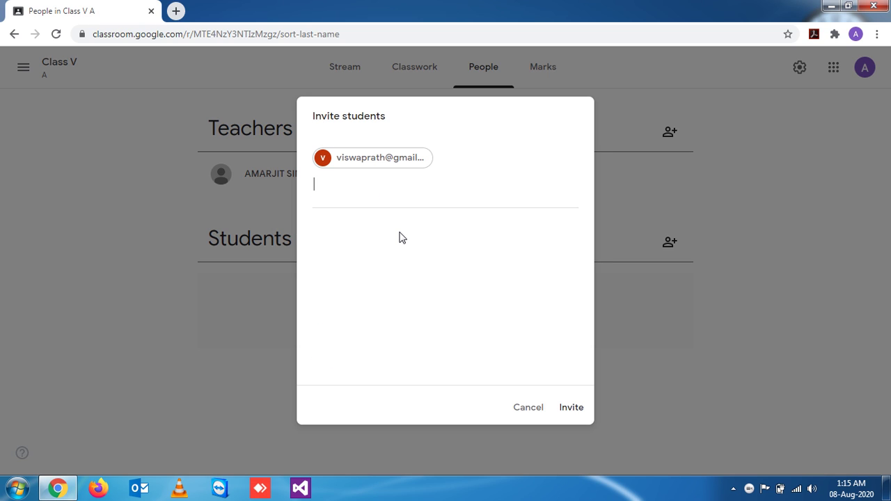
pyautogui.write('gou')
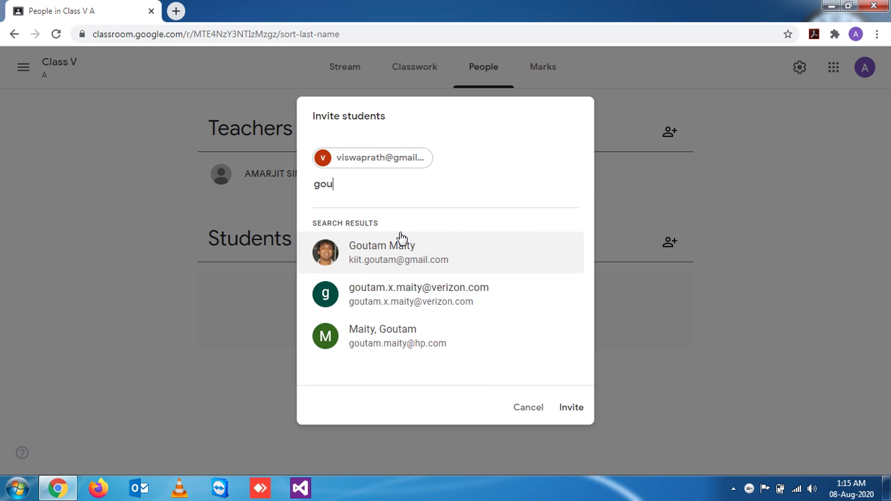
pyautogui.click(402, 268)
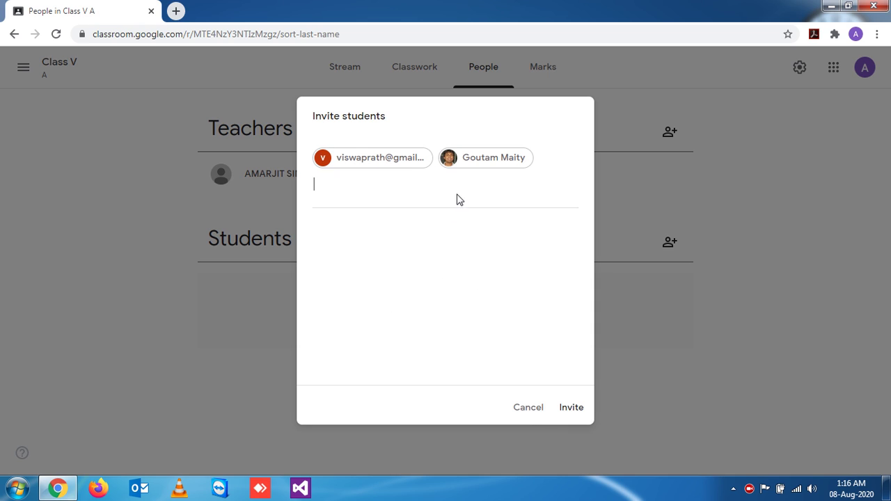
pyautogui.click(524, 410)
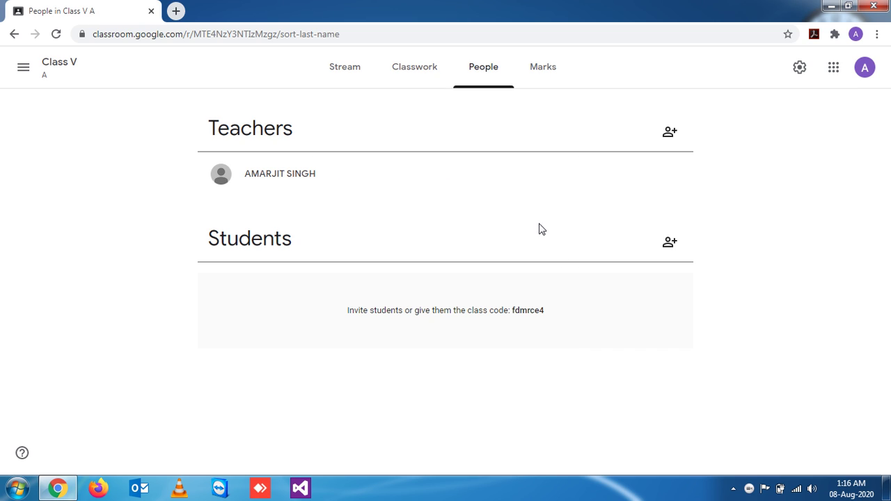
pyautogui.click(670, 243)
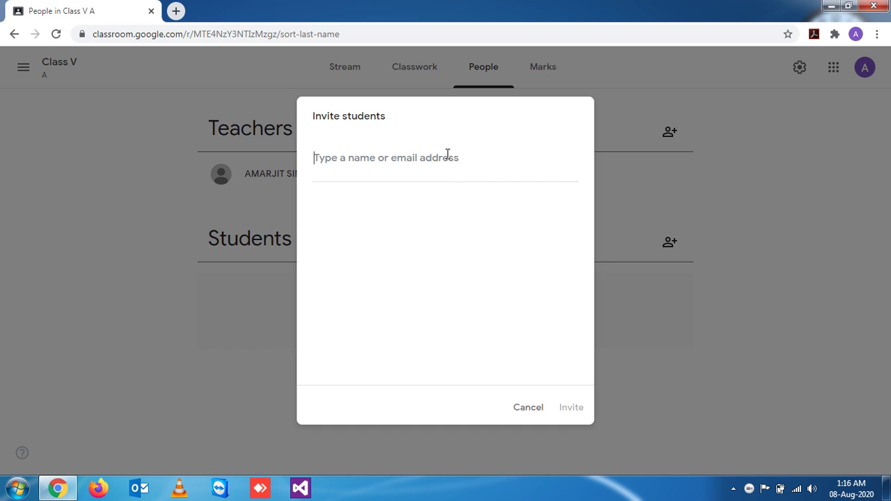
pyautogui.write('gou')
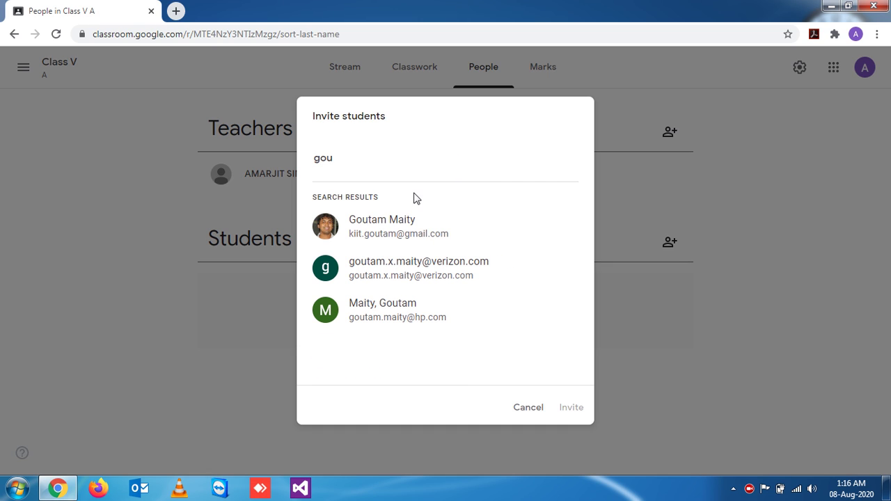
pyautogui.click(407, 223)
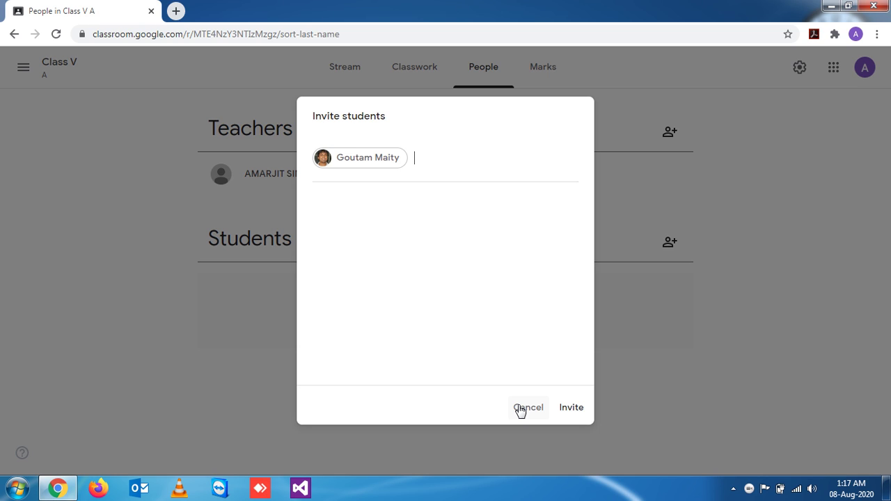
pyautogui.click(520, 409)
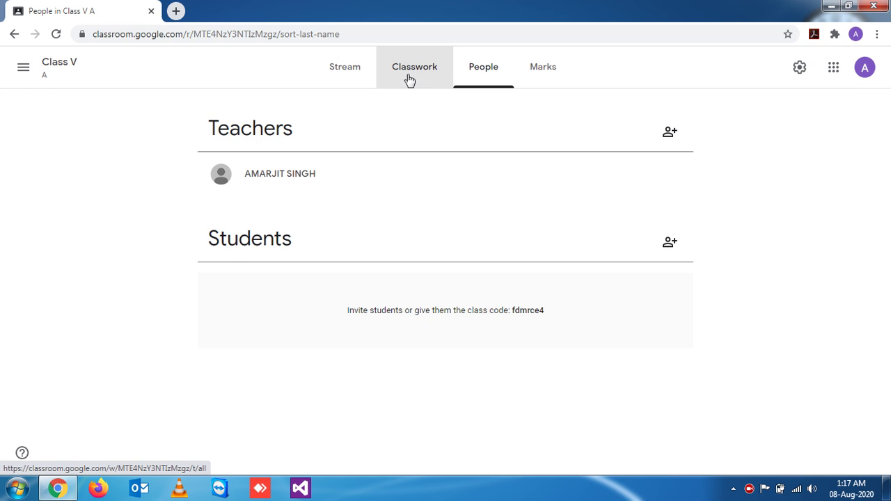
pyautogui.click(409, 79)
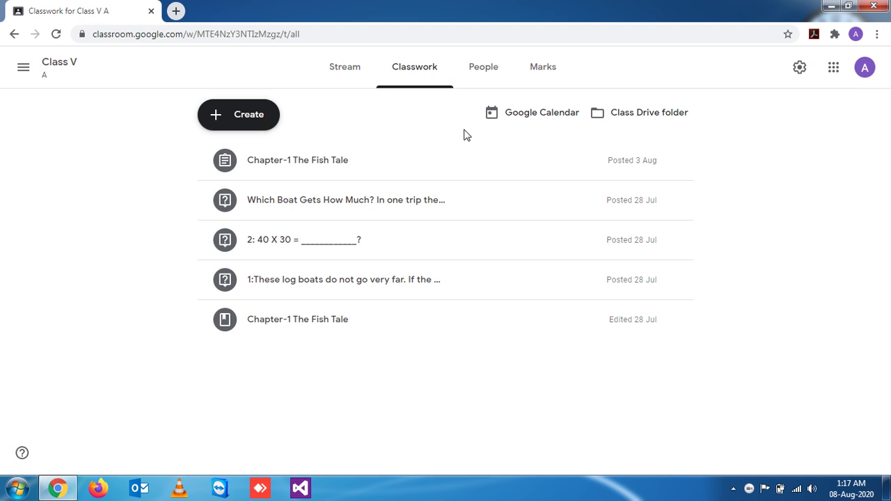
pyautogui.click(490, 66)
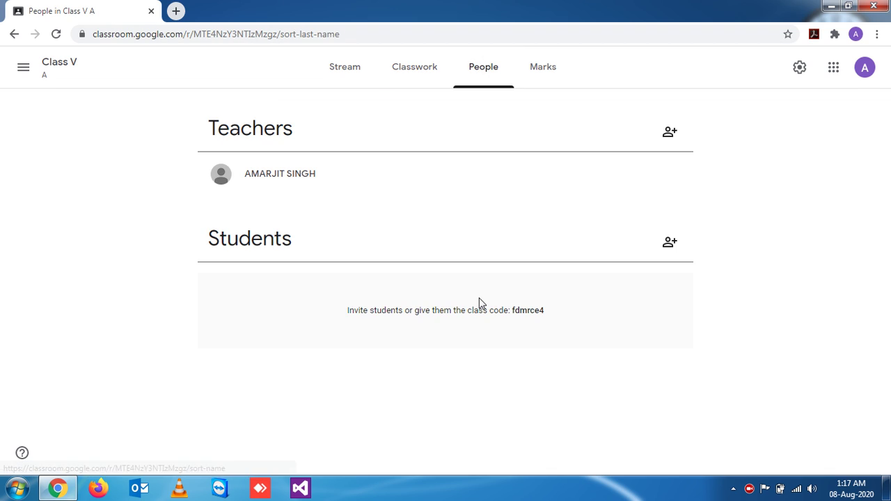
pyautogui.doubleClick(524, 312)
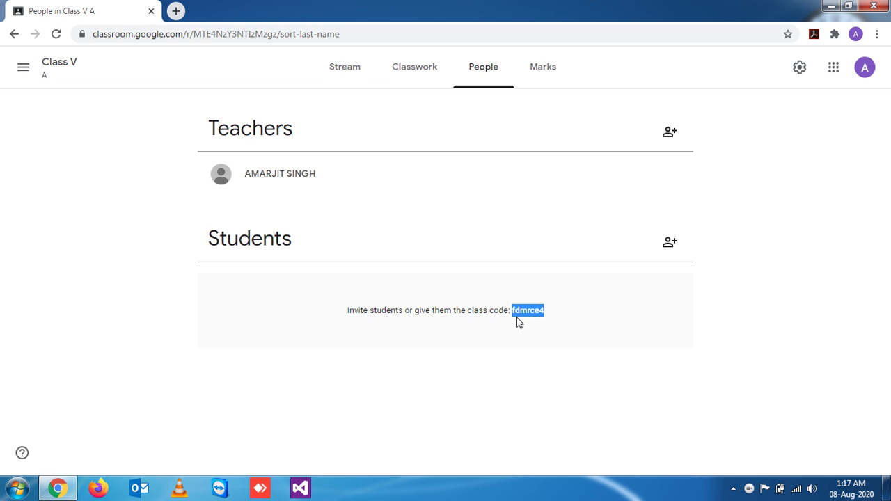
pyautogui.click(518, 314)
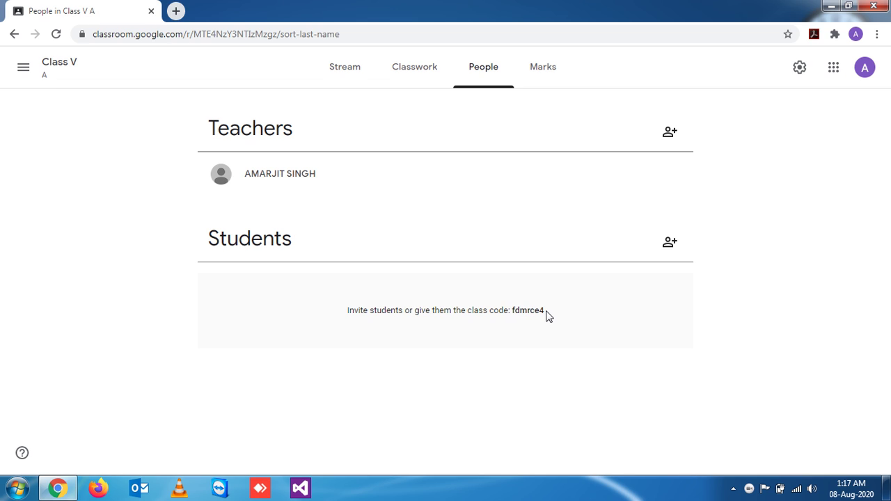
pyautogui.moveTo(545, 315); pyautogui.dragTo(512, 315)
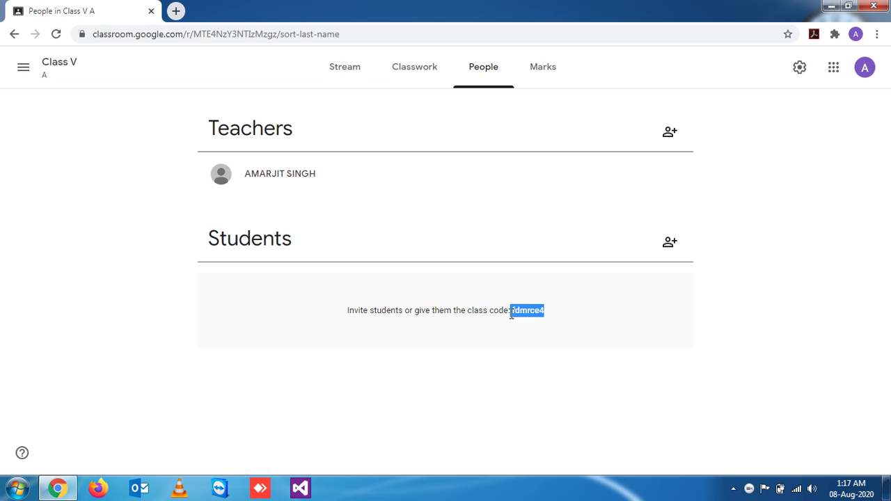
pyautogui.click(551, 314)
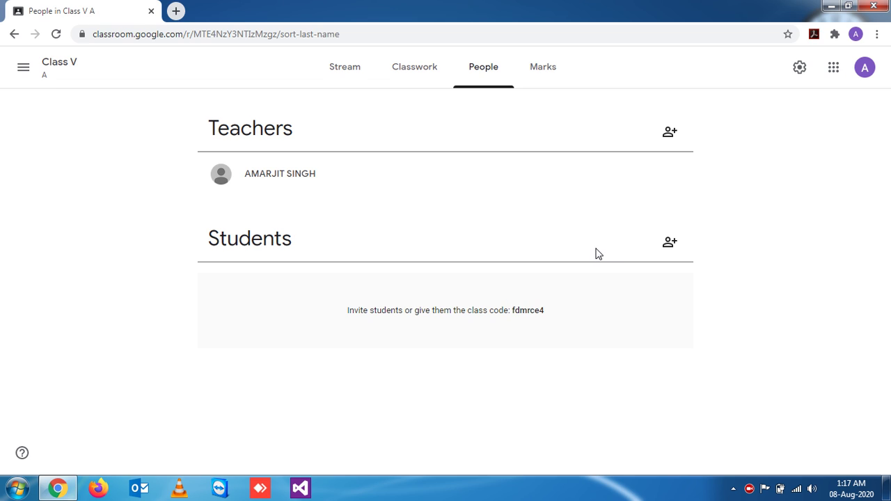
pyautogui.doubleClick(537, 311)
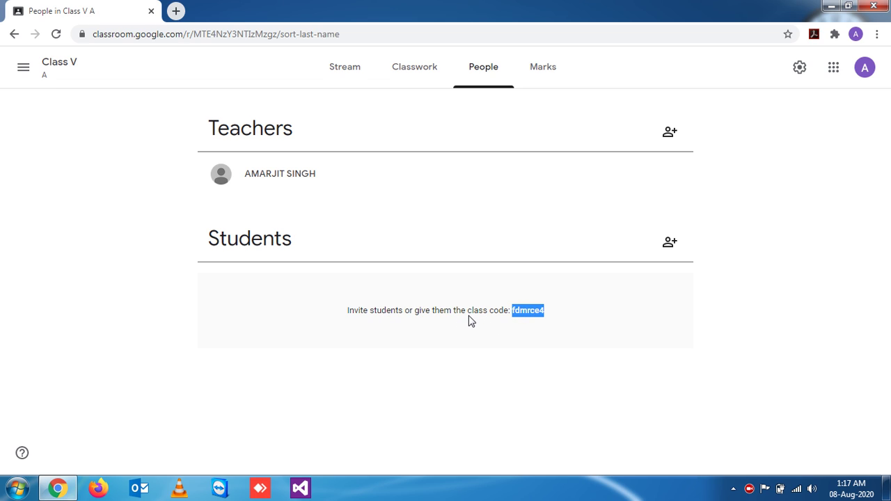
pyautogui.click(565, 315)
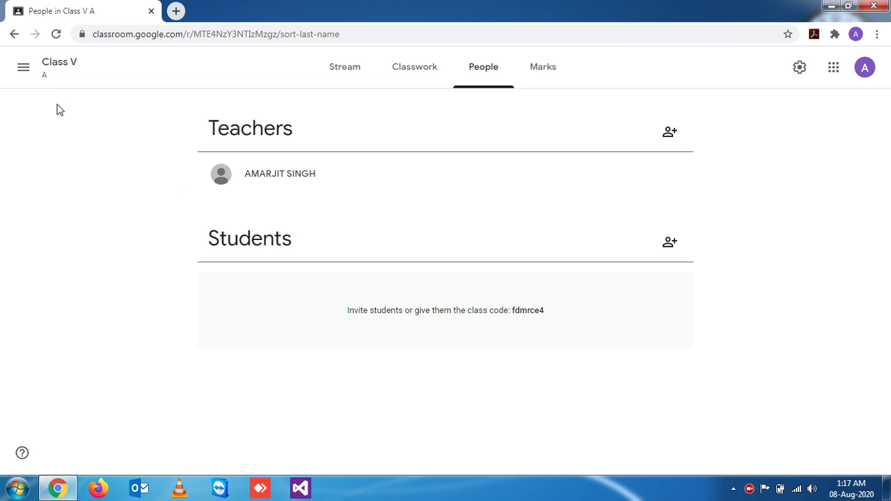
# Go to the classes home page via the side menu and open the Join class page
pyautogui.click(23, 67)
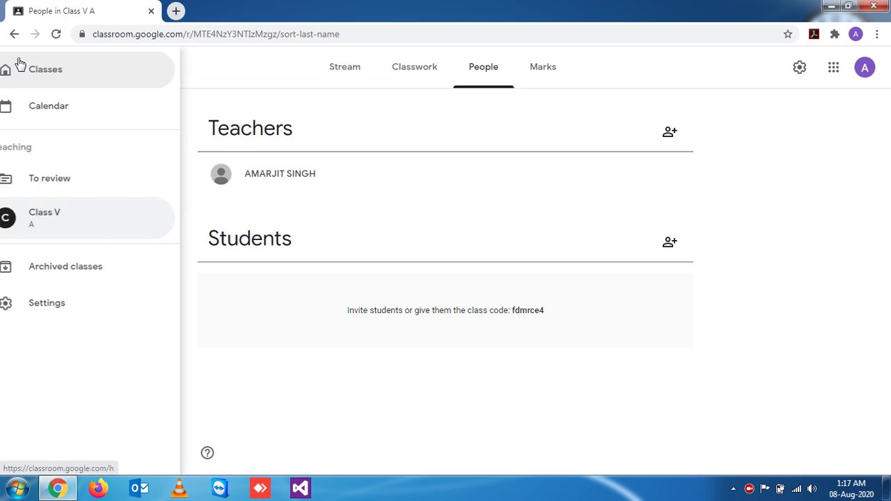
pyautogui.click(69, 76)
pyautogui.click(105, 155)
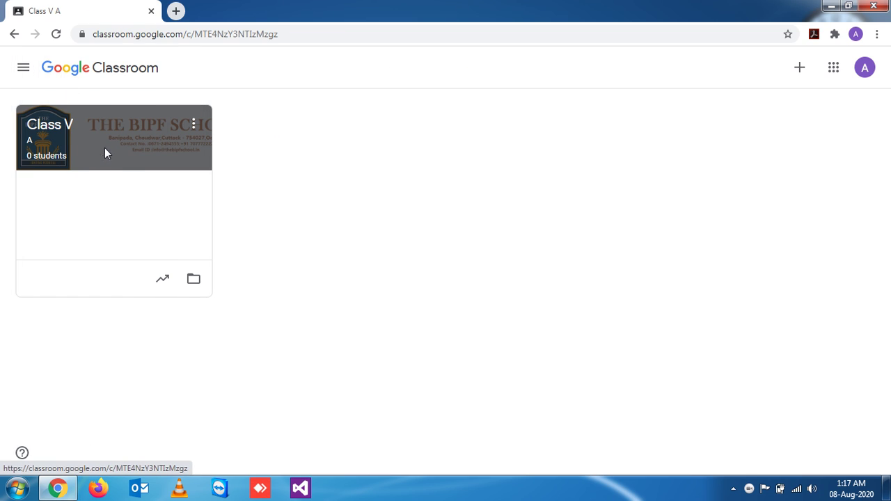
pyautogui.click(25, 69)
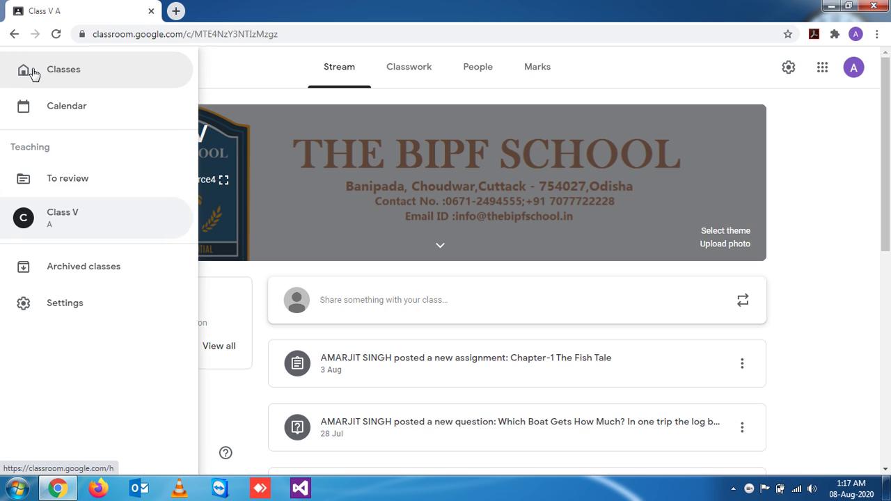
pyautogui.click(51, 71)
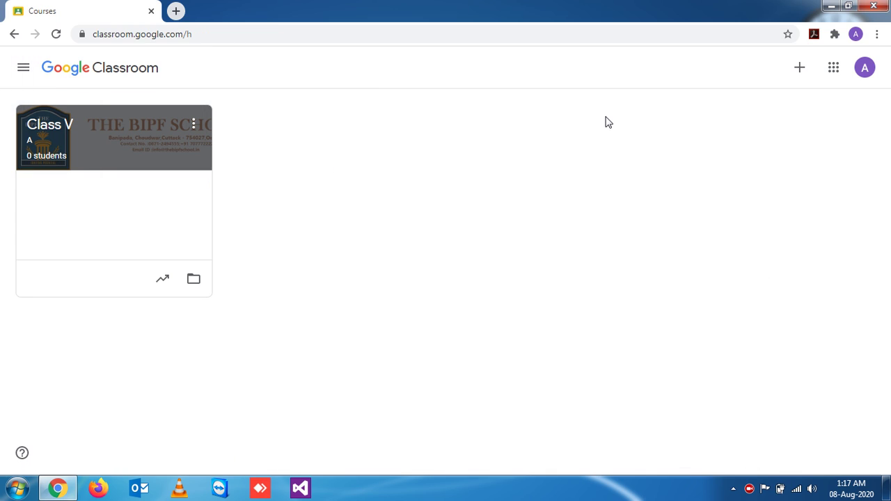
pyautogui.click(795, 69)
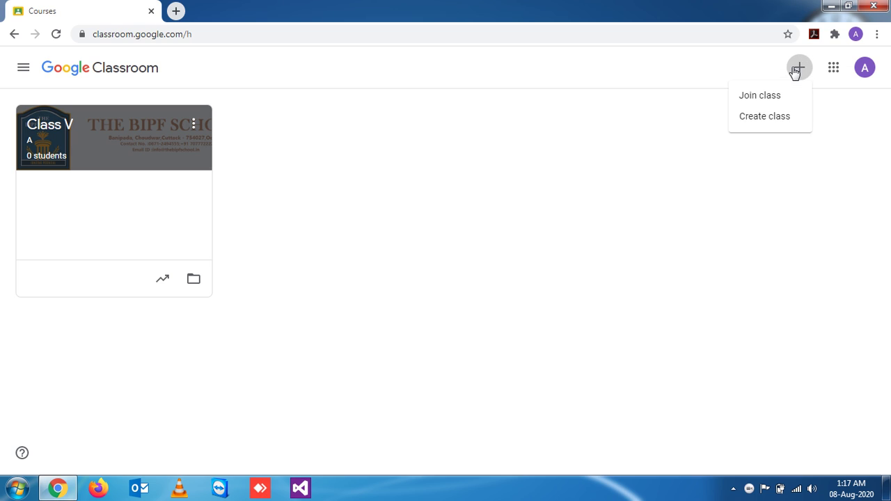
pyautogui.click(755, 101)
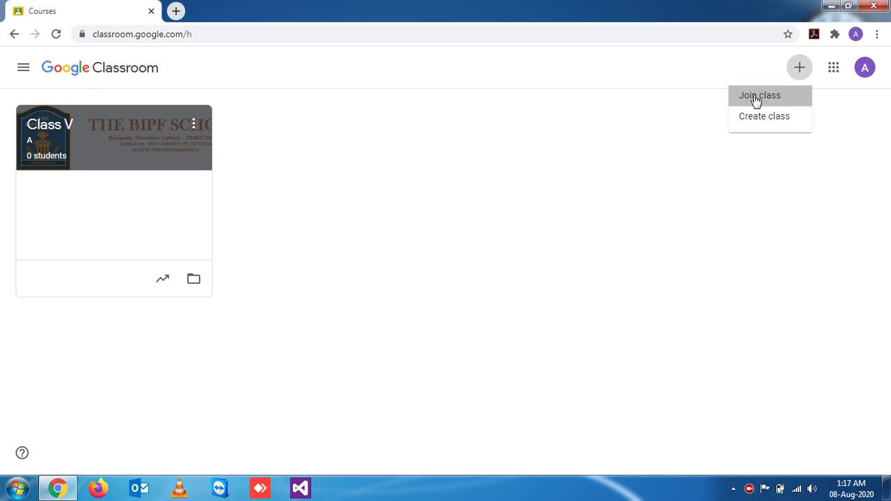
# Delete the trial code from the Class code field and close the Join class page
pyautogui.click(394, 262)
pyautogui.write('jkhkhk')
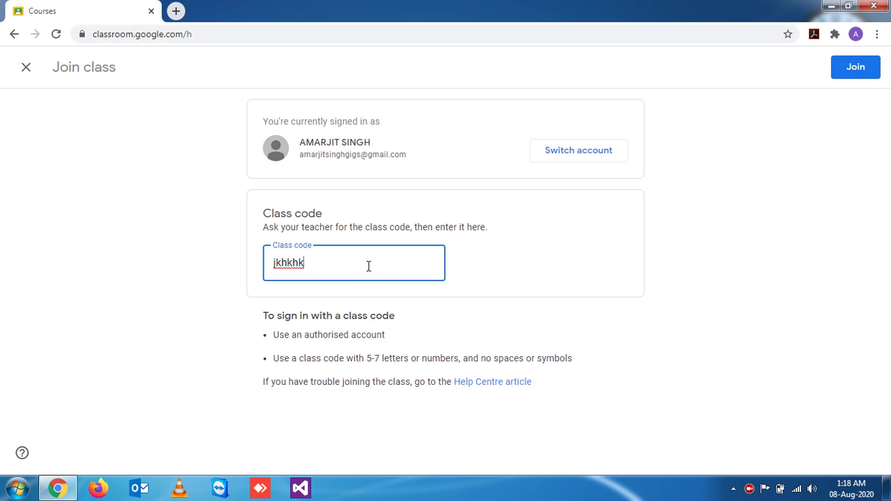
pyautogui.hotkey('ctrl', 'a')
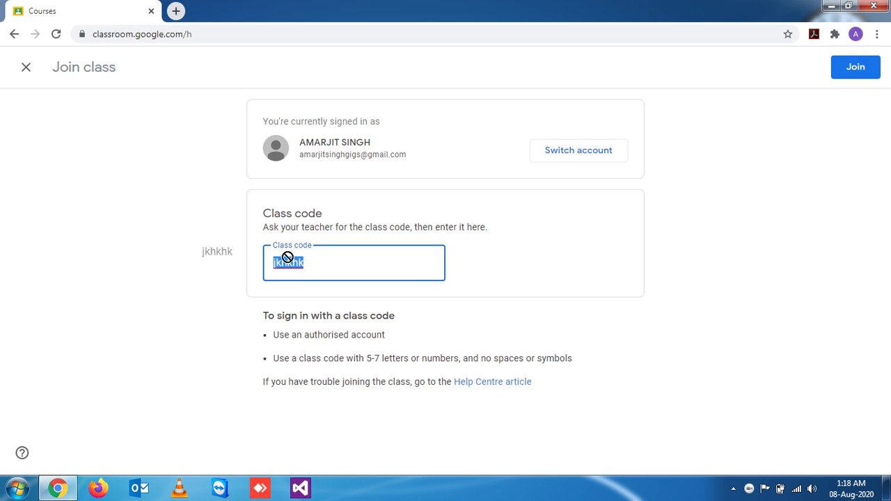
pyautogui.press('BackSpace')
pyautogui.click(220, 270)
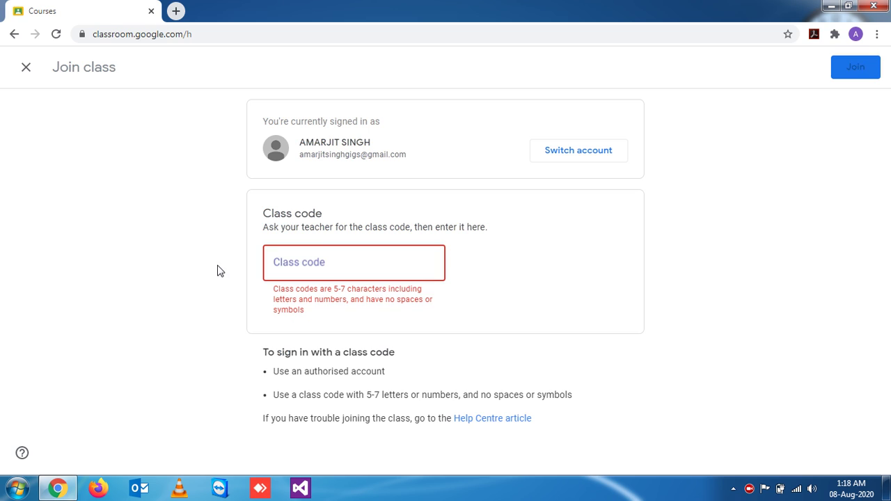
pyautogui.click(26, 67)
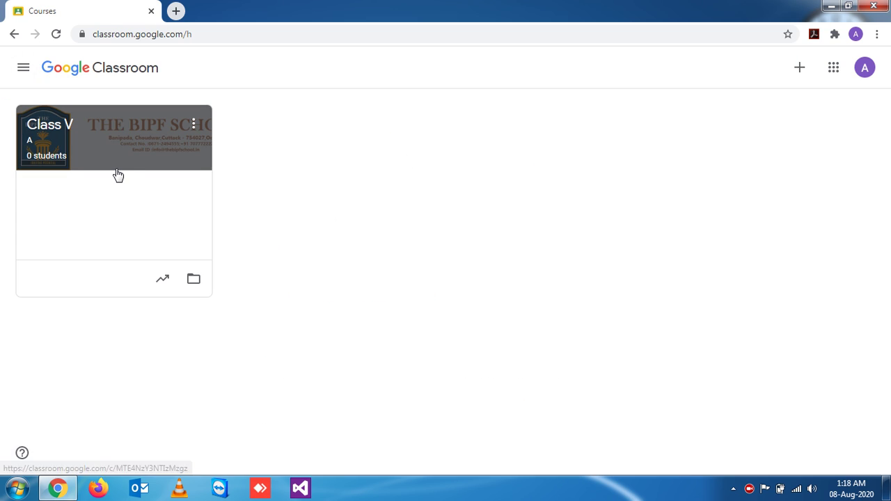
pyautogui.click(133, 153)
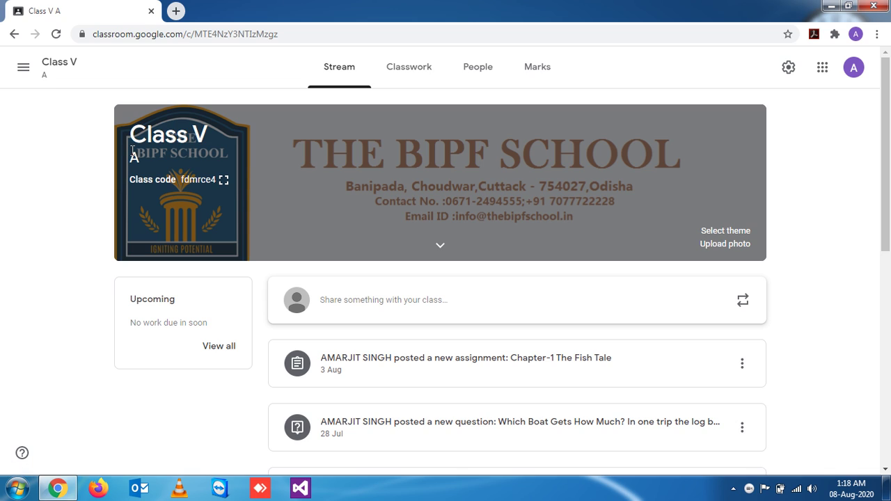
pyautogui.click(223, 180)
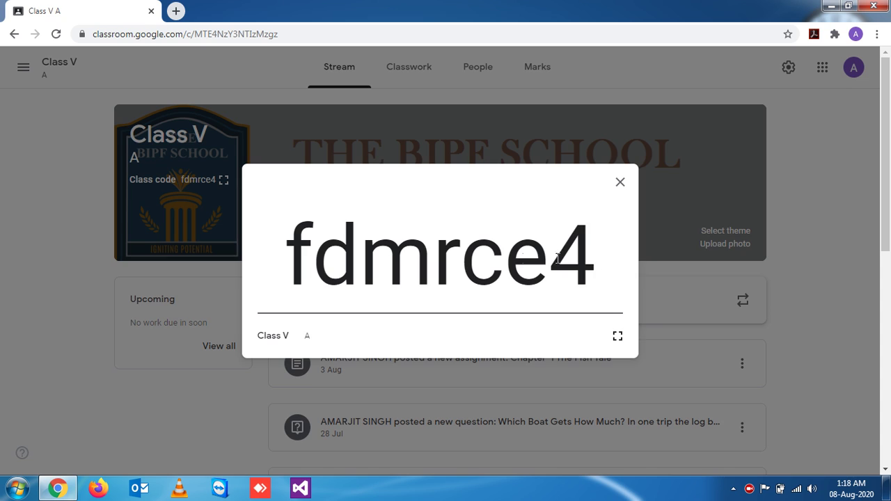
pyautogui.moveTo(596, 259); pyautogui.dragTo(224, 278)
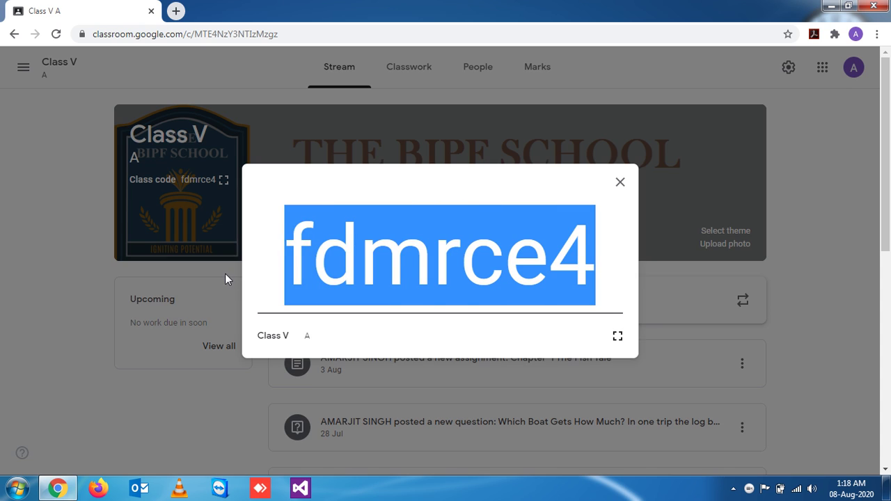
pyautogui.click(620, 182)
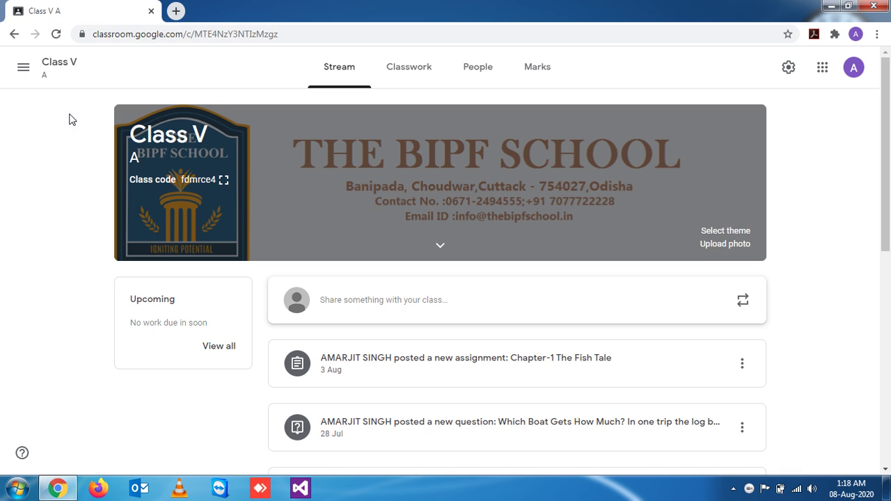
pyautogui.click(23, 70)
pyautogui.click(77, 74)
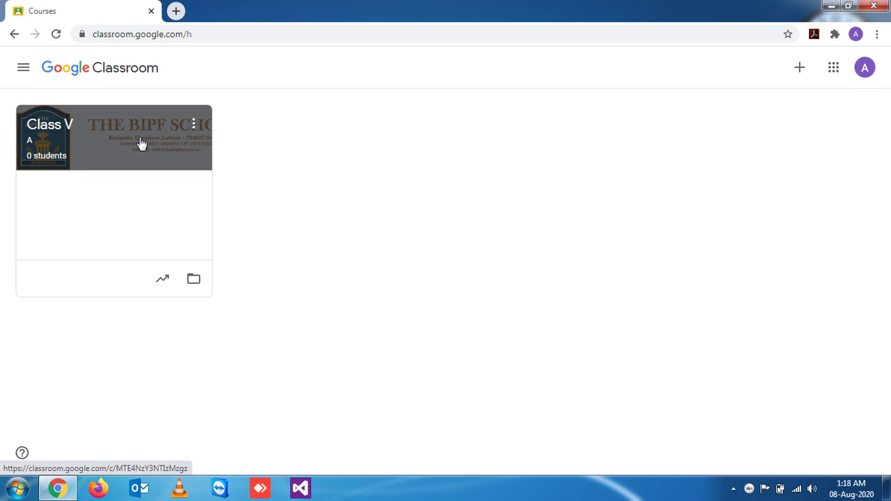
pyautogui.click(799, 69)
pyautogui.click(759, 97)
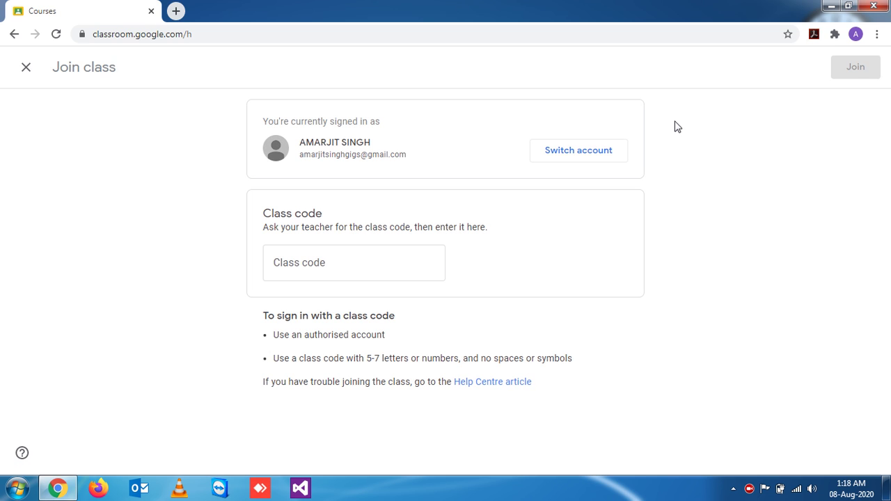
pyautogui.click(298, 265)
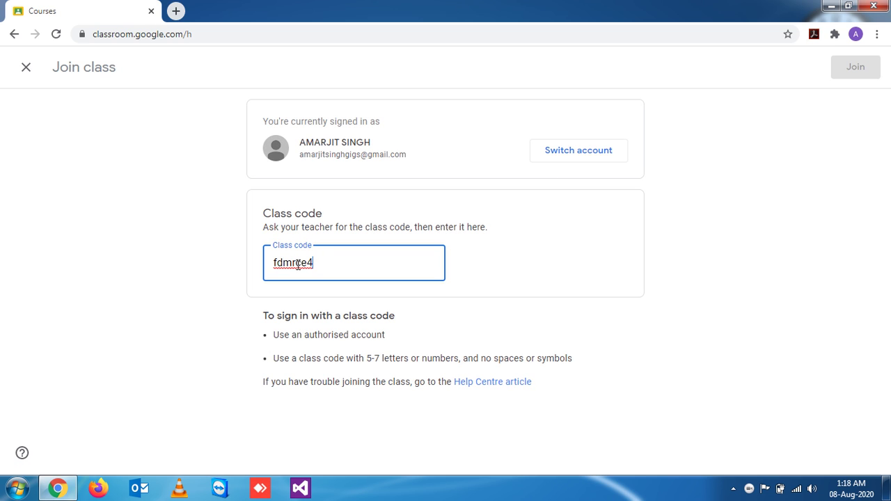
pyautogui.click(855, 70)
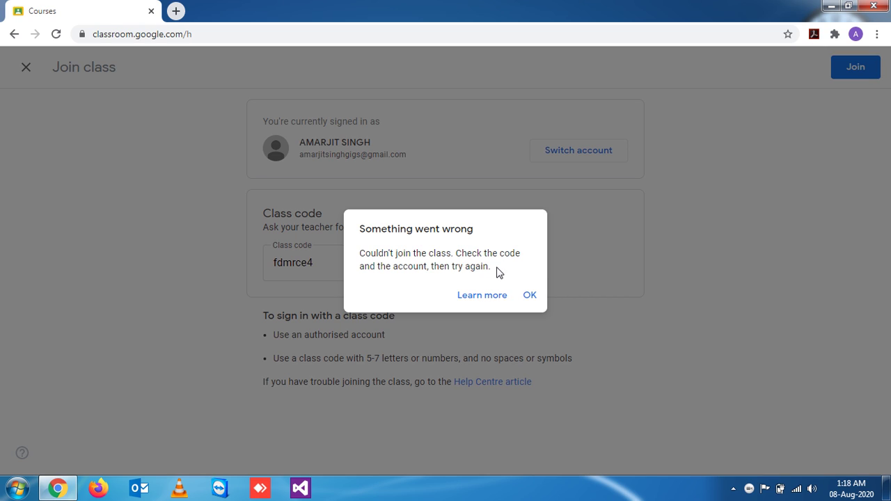
# Dismiss the couldn't-join error and return to the classes home page
pyautogui.click(529, 298)
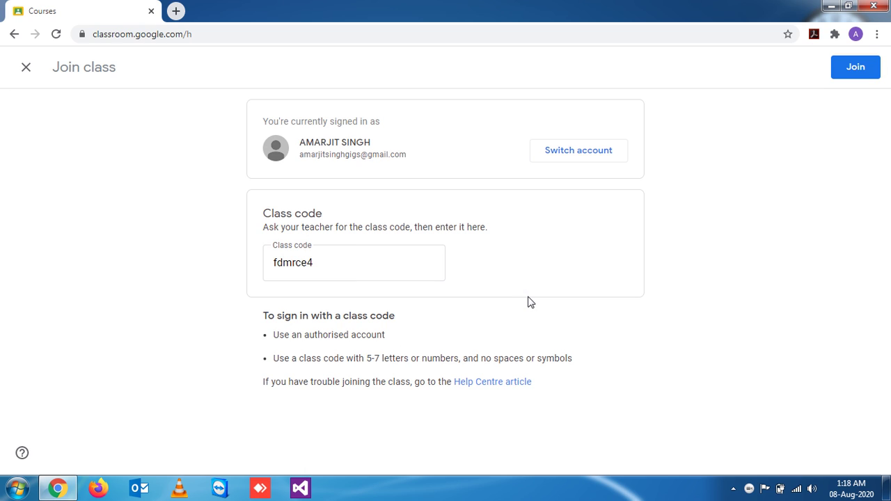
pyautogui.click(21, 70)
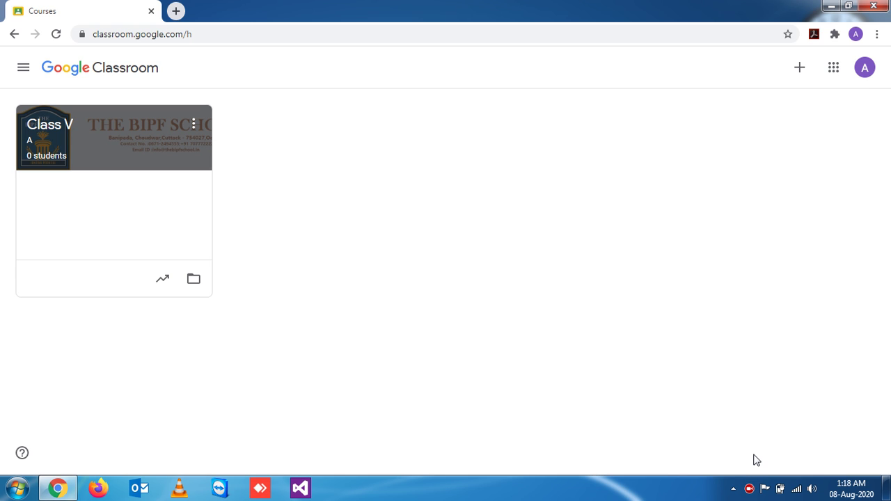
pyautogui.click(749, 488)
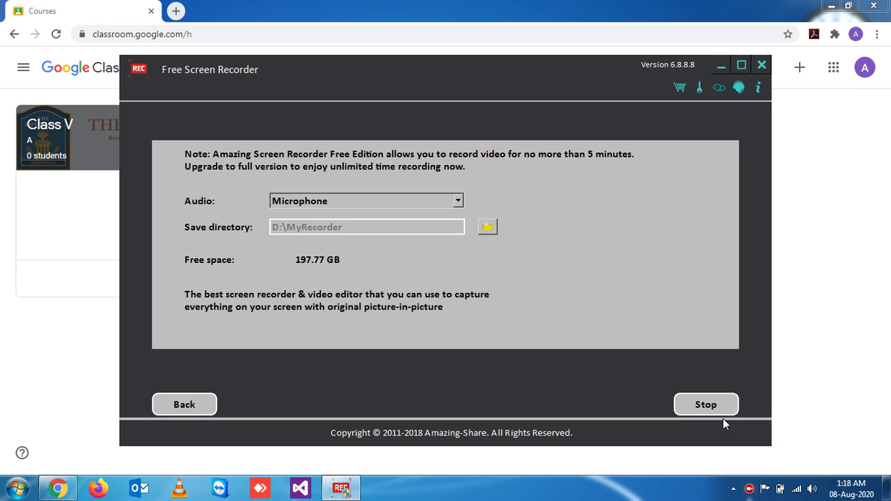